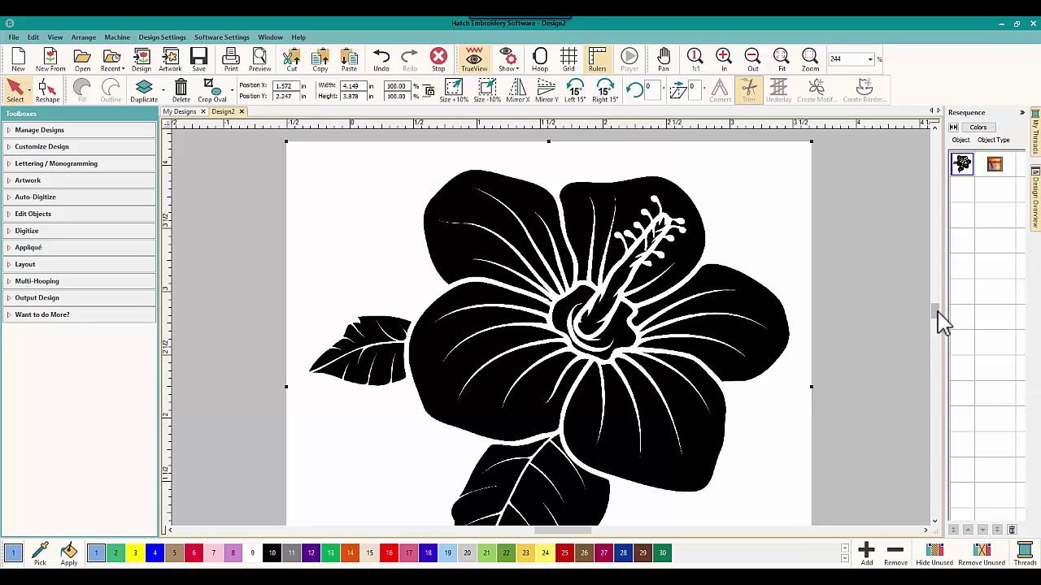
Step: Crop the hibiscus artwork to an oval around the stamen and upper-right petals, and move the cropped piece down and to the left
{"action": "left_click_drag", "start_coordinate": [941, 320], "coordinate": [940, 323]}
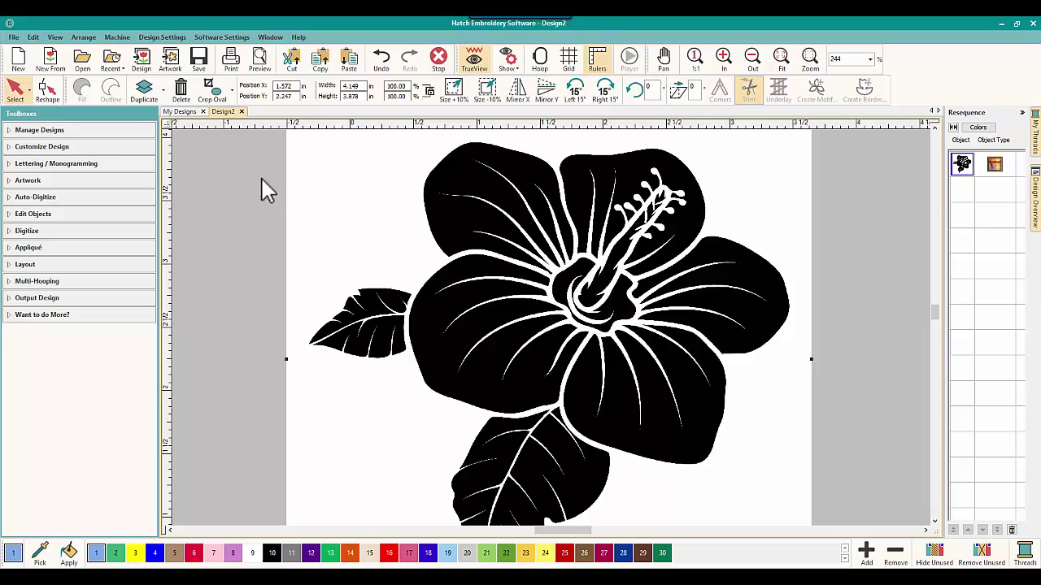
{"action": "left_click", "coordinate": [232, 91]}
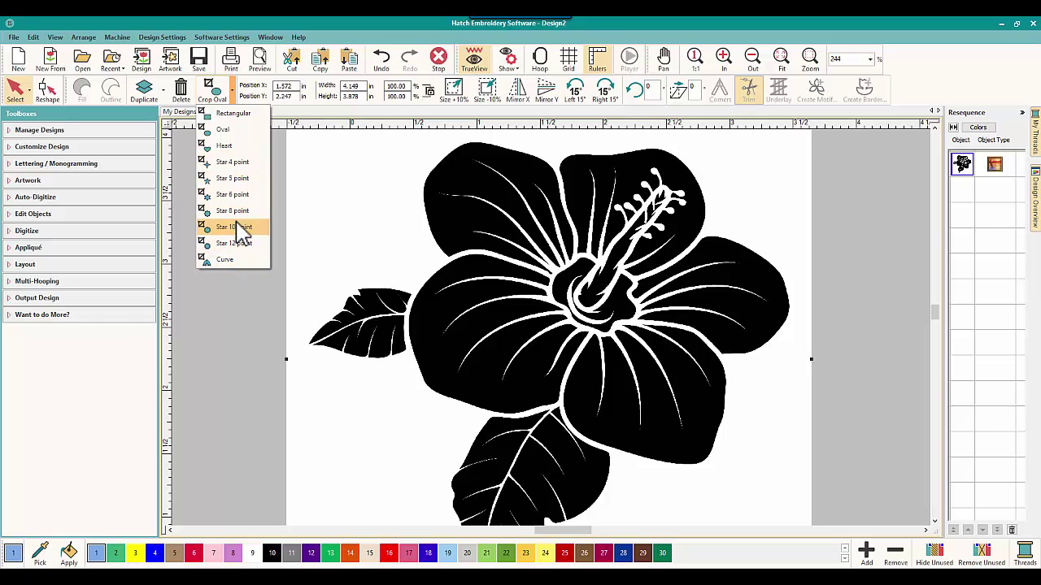
{"action": "left_click", "coordinate": [220, 129]}
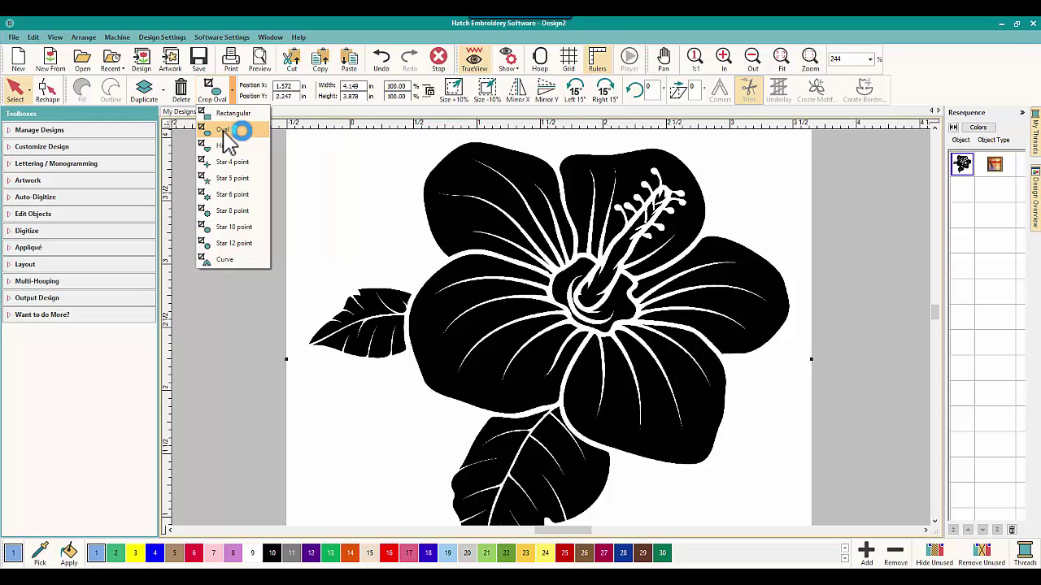
{"action": "left_click", "coordinate": [222, 129]}
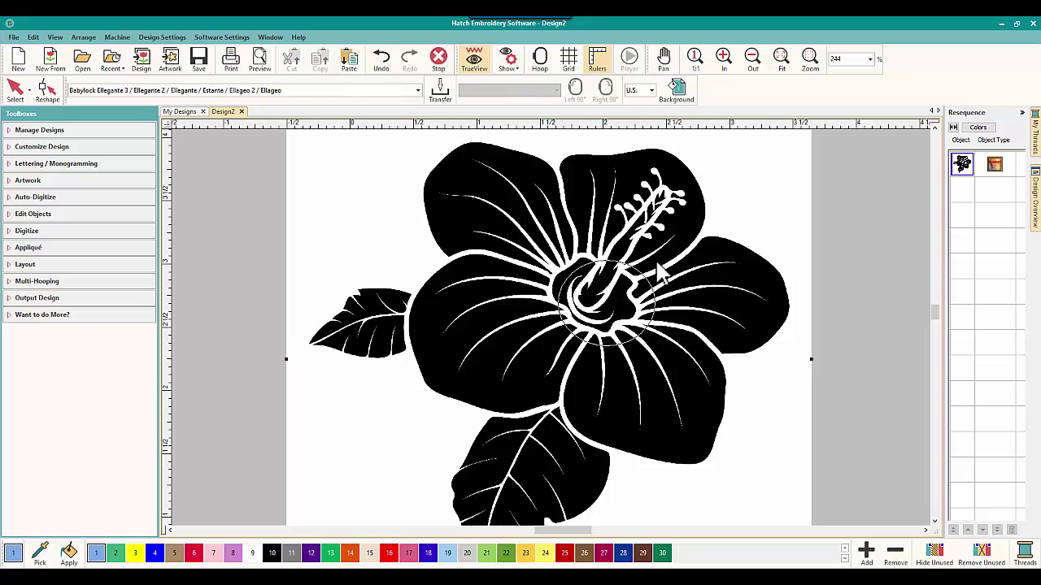
{"action": "left_click_drag", "start_coordinate": [660, 275], "coordinate": [797, 133]}
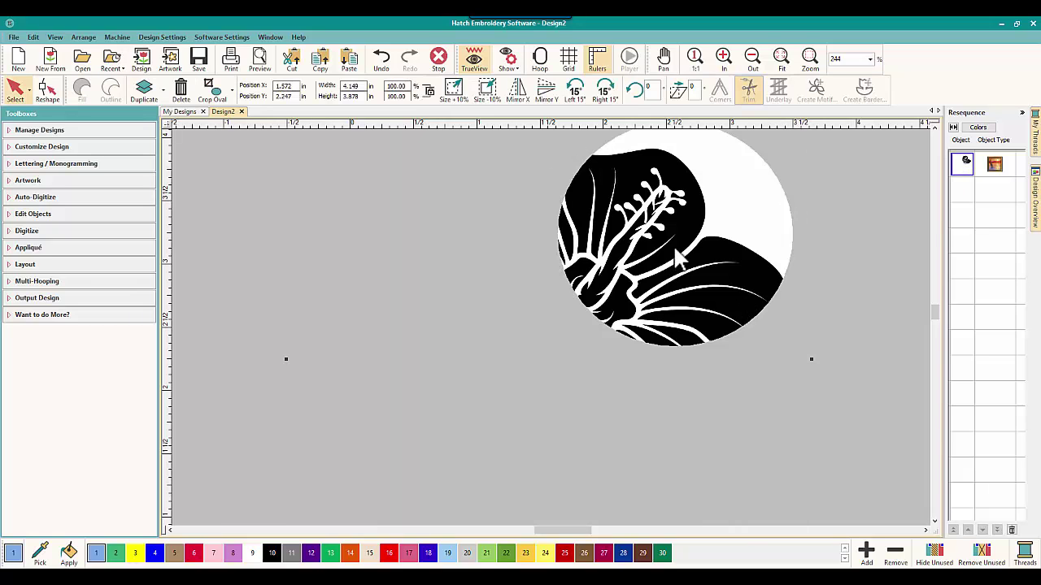
{"action": "left_click_drag", "start_coordinate": [673, 245], "coordinate": [620, 274]}
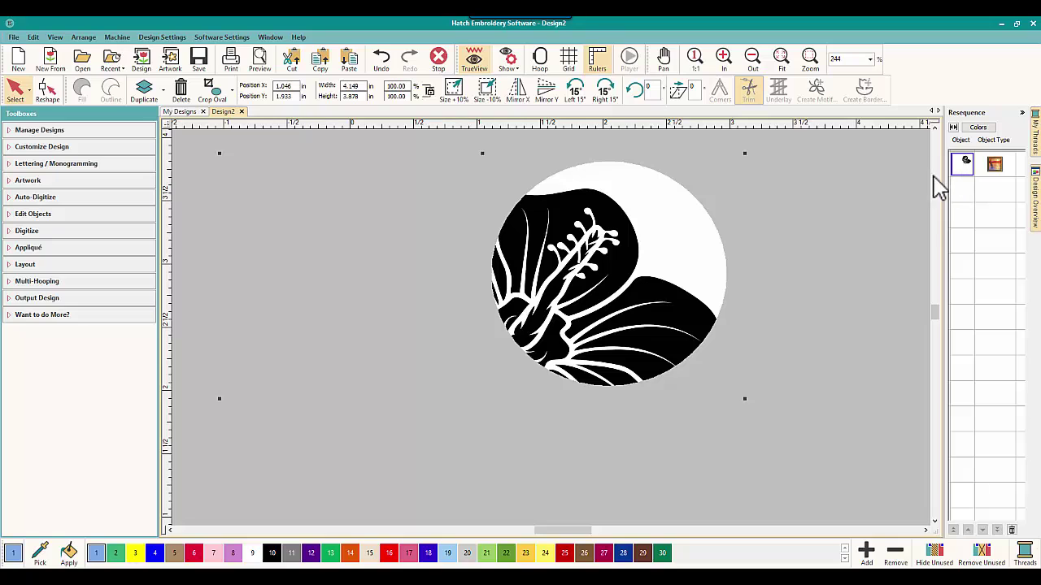
Step: Undo the oval crop and the move of the cropped piece to restore the full hibiscus artwork
{"action": "left_click", "coordinate": [36, 38]}
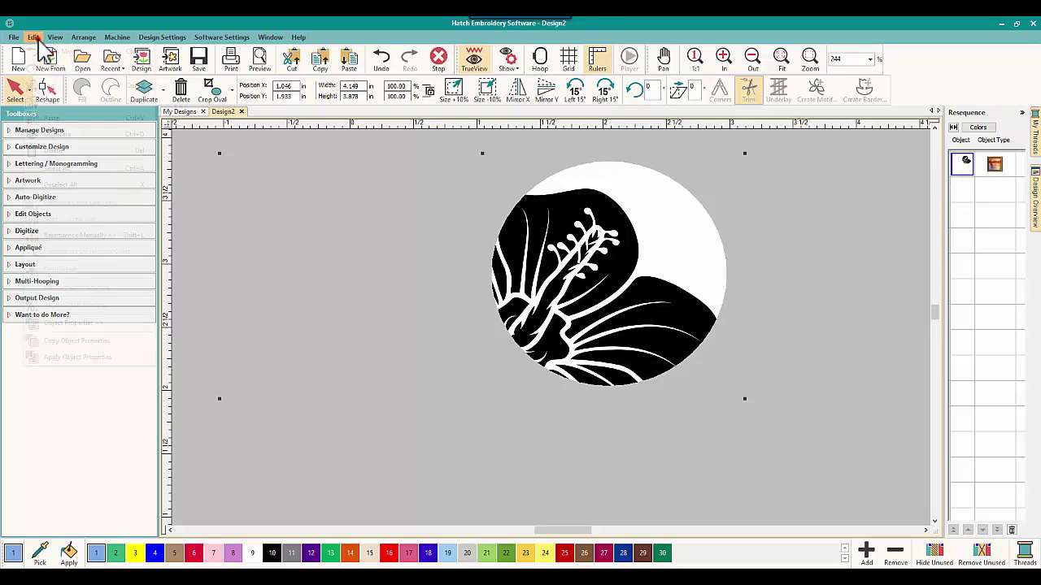
{"action": "left_click", "coordinate": [50, 52]}
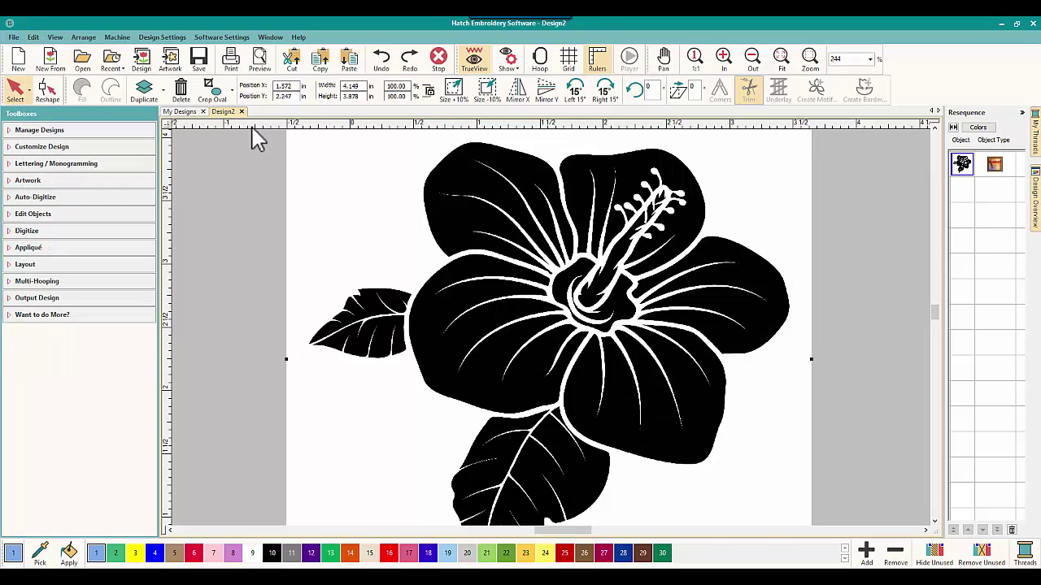
Step: Crop the hibiscus artwork to a large heart that spans the whole flower and most of the lower leaf
{"action": "left_click", "coordinate": [232, 92]}
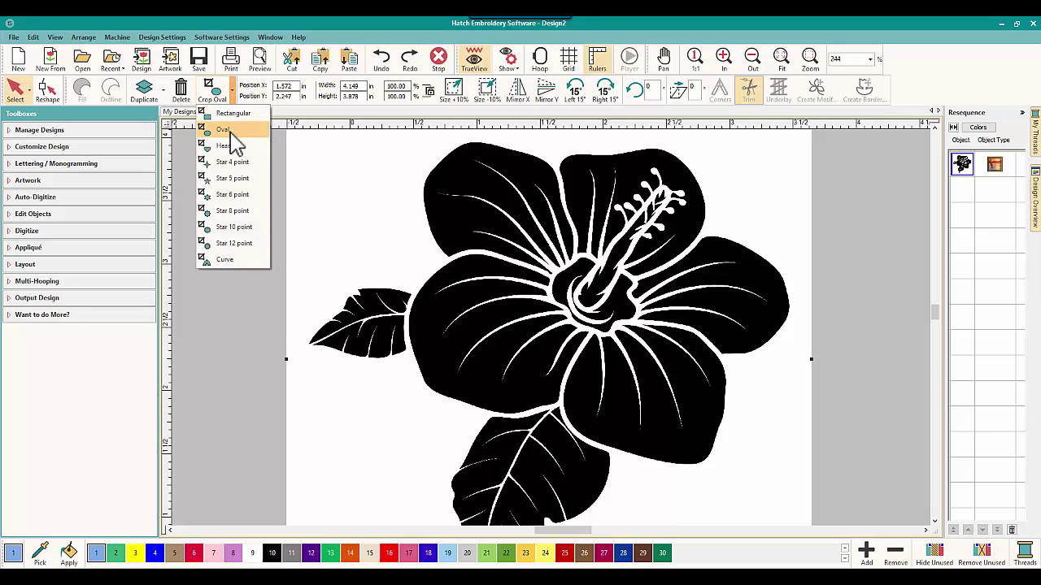
{"action": "left_click", "coordinate": [232, 148]}
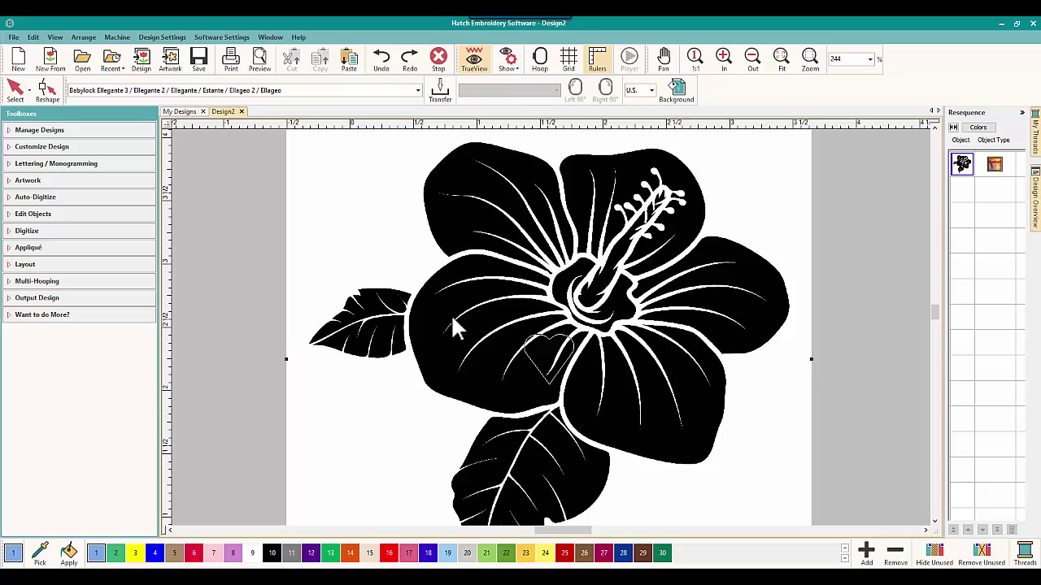
{"action": "scroll", "coordinate": [567, 249], "scroll_direction": "down", "scroll_amount": 1}
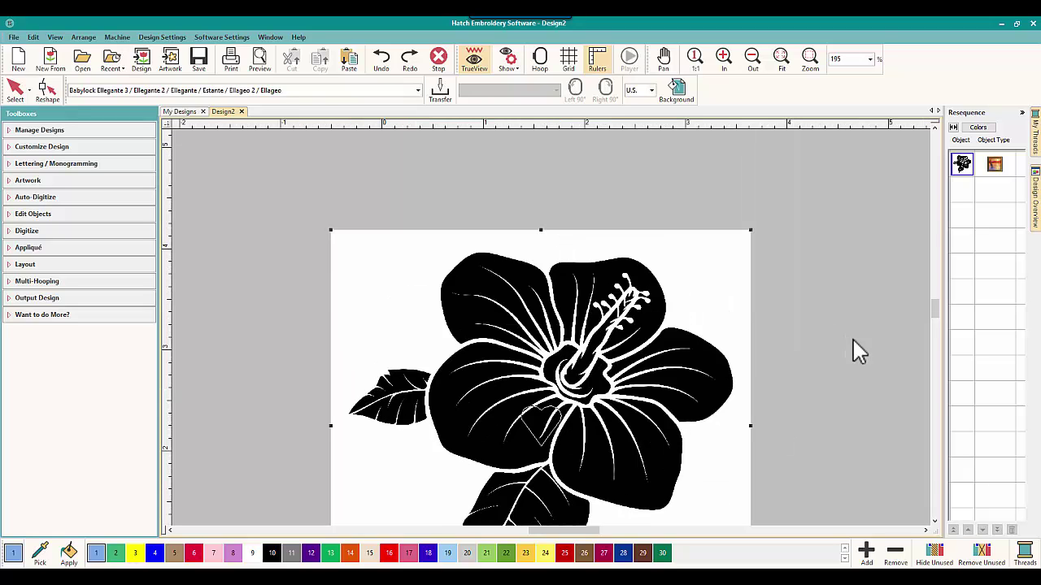
{"action": "left_click", "coordinate": [935, 521]}
{"action": "left_click", "coordinate": [935, 521]}
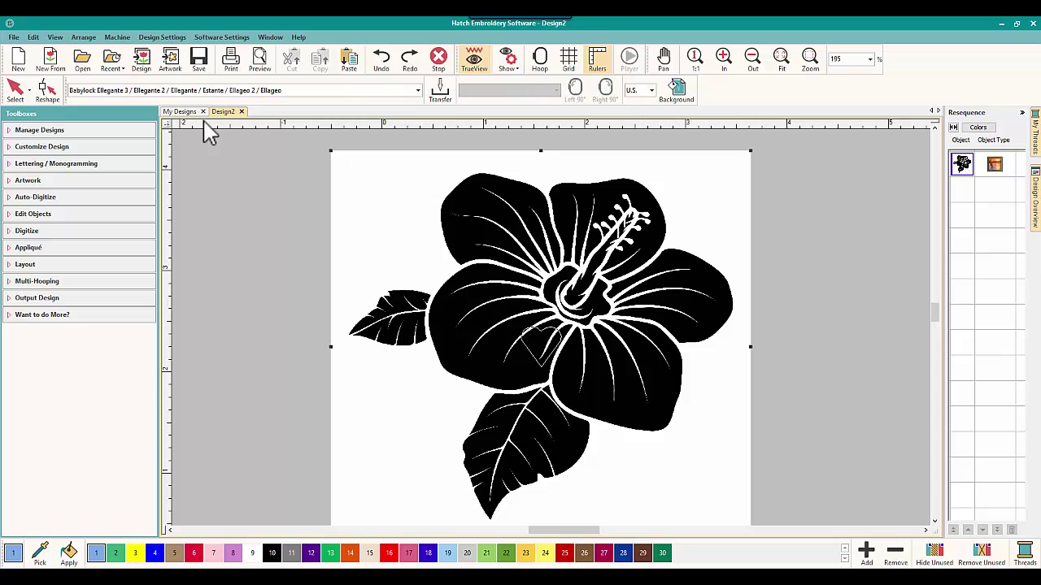
{"action": "left_click", "coordinate": [418, 173]}
{"action": "left_click_drag", "start_coordinate": [422, 174], "coordinate": [728, 553]}
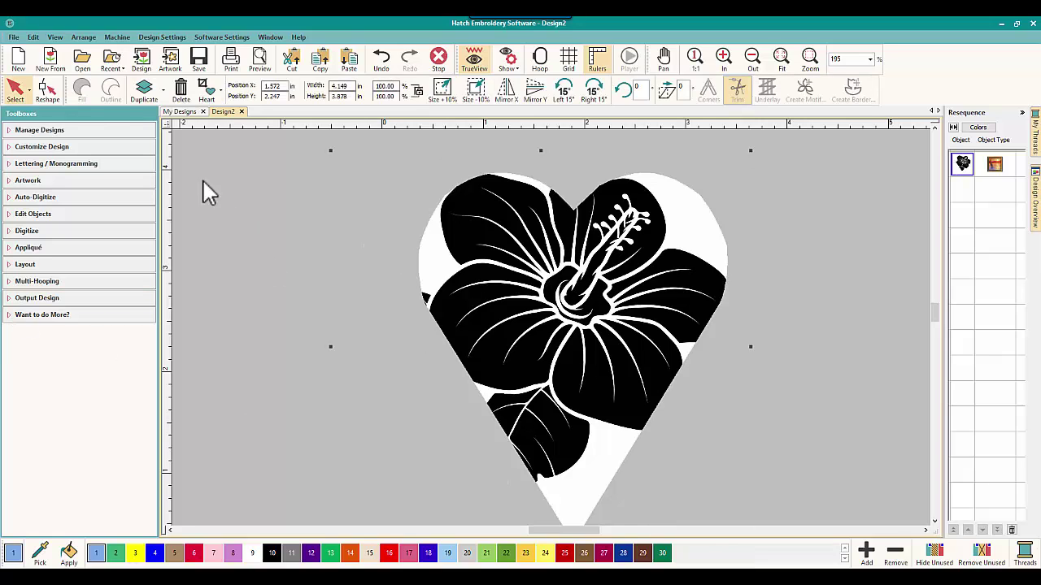
Step: Reshape the heart crop outline, lowering its upper edge slightly and stretching it wider to the right
{"action": "left_click", "coordinate": [49, 94]}
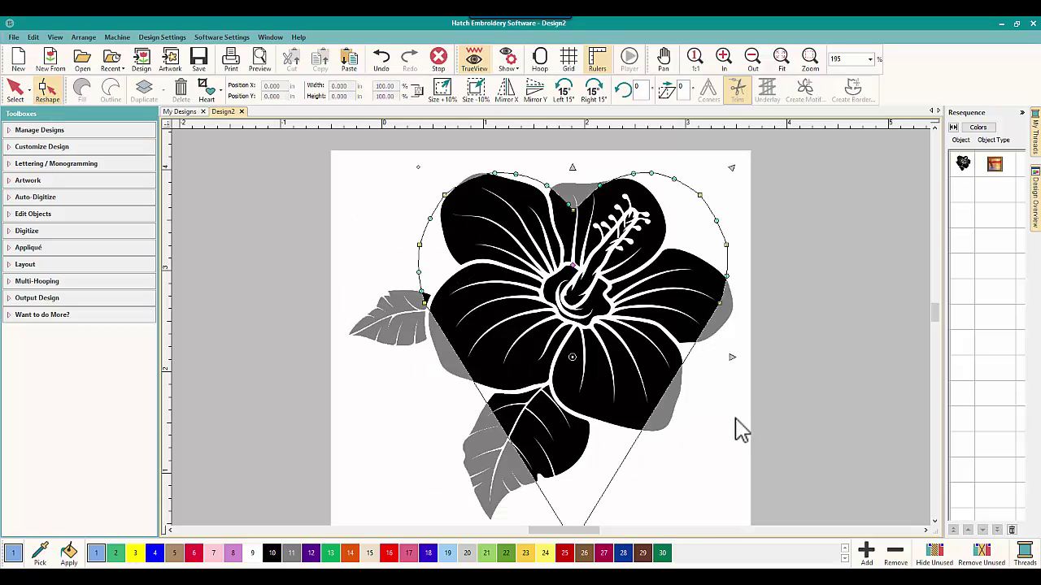
{"action": "left_click", "coordinate": [933, 521]}
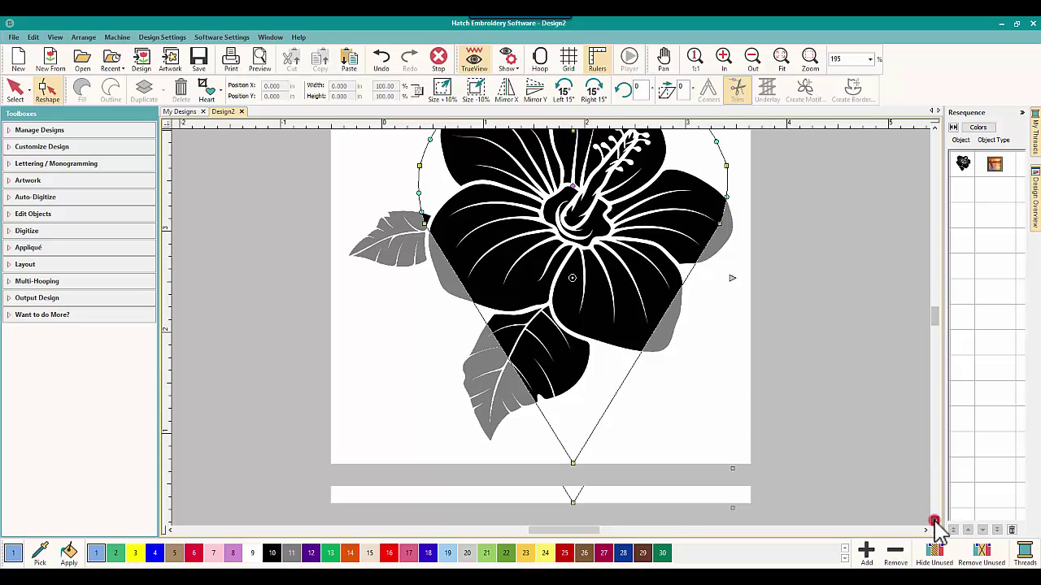
{"action": "left_click", "coordinate": [935, 128]}
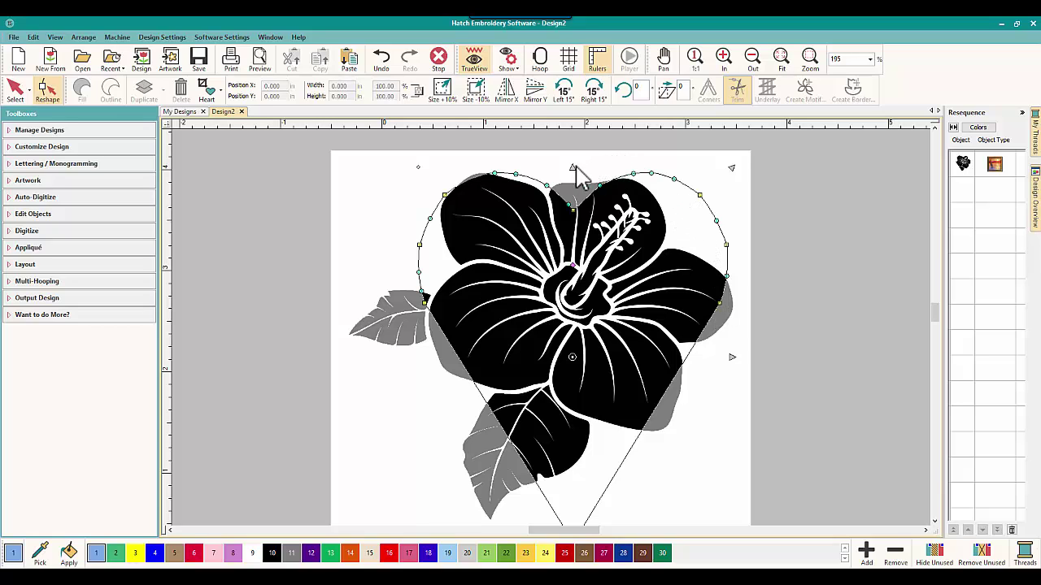
{"action": "left_click_drag", "start_coordinate": [572, 163], "coordinate": [573, 169]}
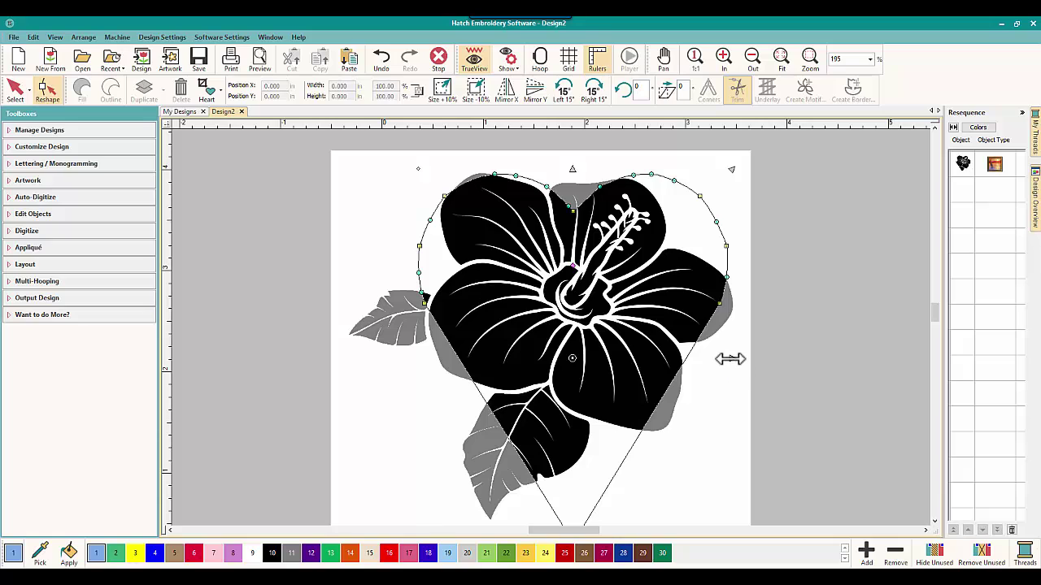
{"action": "left_click_drag", "start_coordinate": [731, 358], "coordinate": [775, 358]}
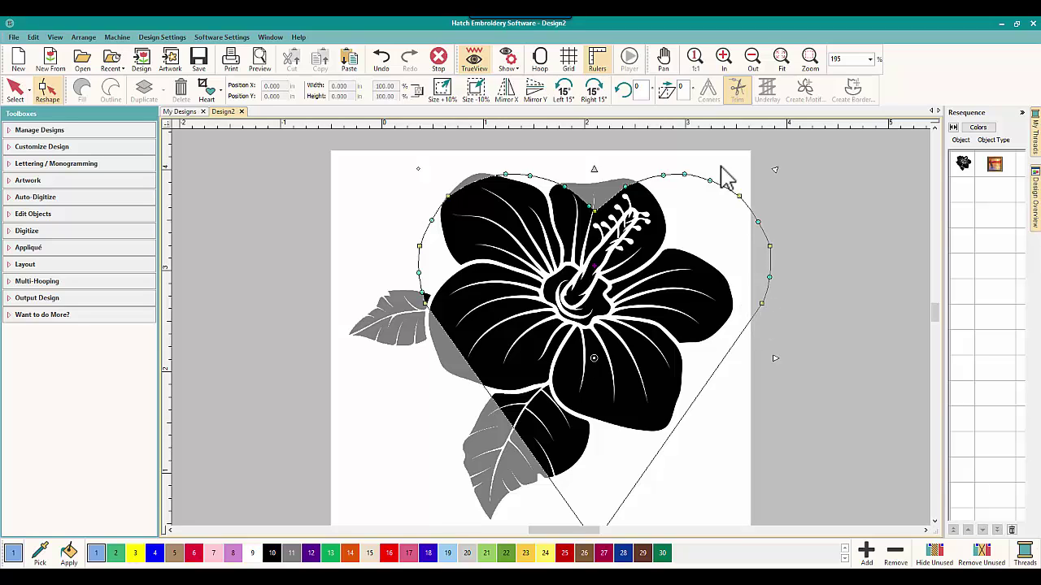
Step: Move the nodes of the heart's right lobe inward, smooth its curve, and apply the reshaped crop
{"action": "left_click_drag", "start_coordinate": [689, 152], "coordinate": [821, 354]}
{"action": "left_click_drag", "start_coordinate": [771, 245], "coordinate": [746, 253]}
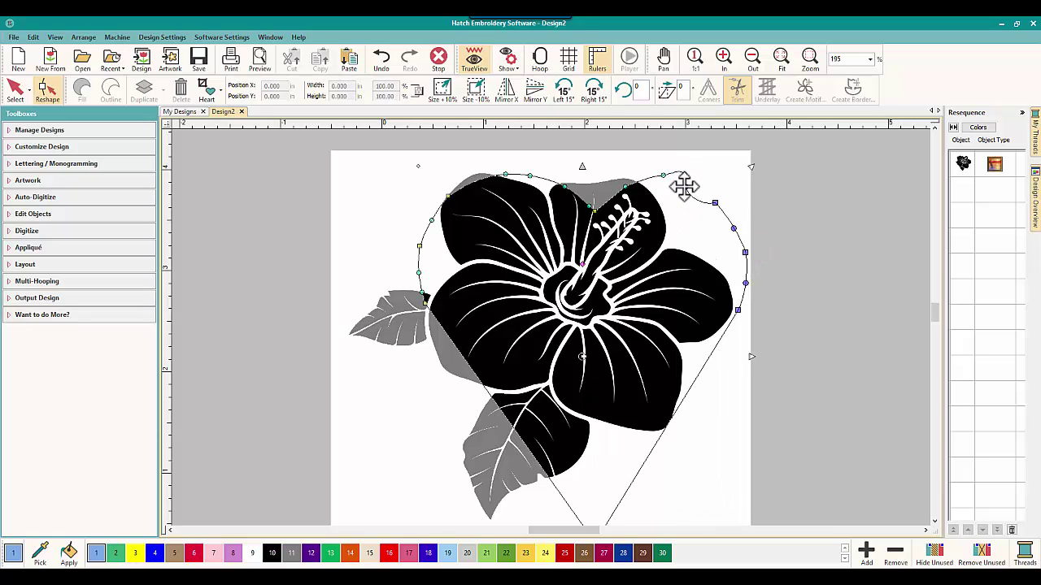
{"action": "left_click_drag", "start_coordinate": [685, 186], "coordinate": [688, 175]}
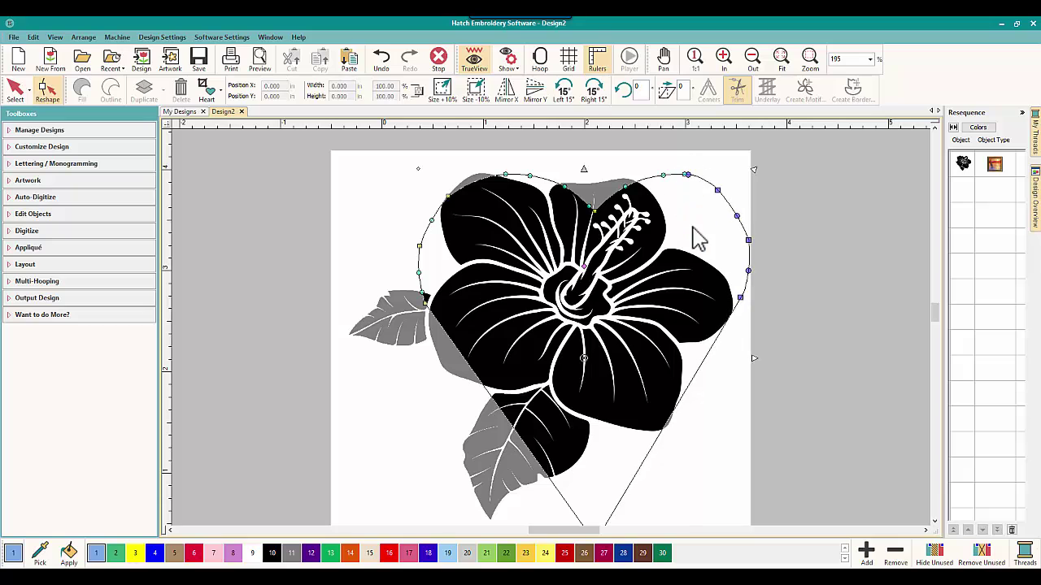
{"action": "left_click_drag", "start_coordinate": [734, 214], "coordinate": [737, 214]}
{"action": "left_click", "coordinate": [728, 167]}
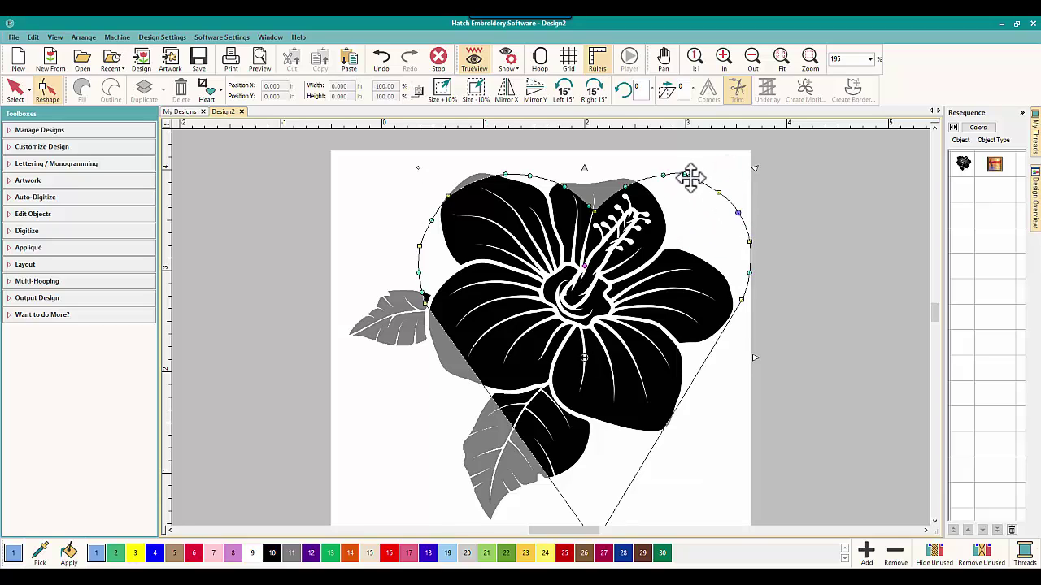
{"action": "left_click", "coordinate": [687, 175]}
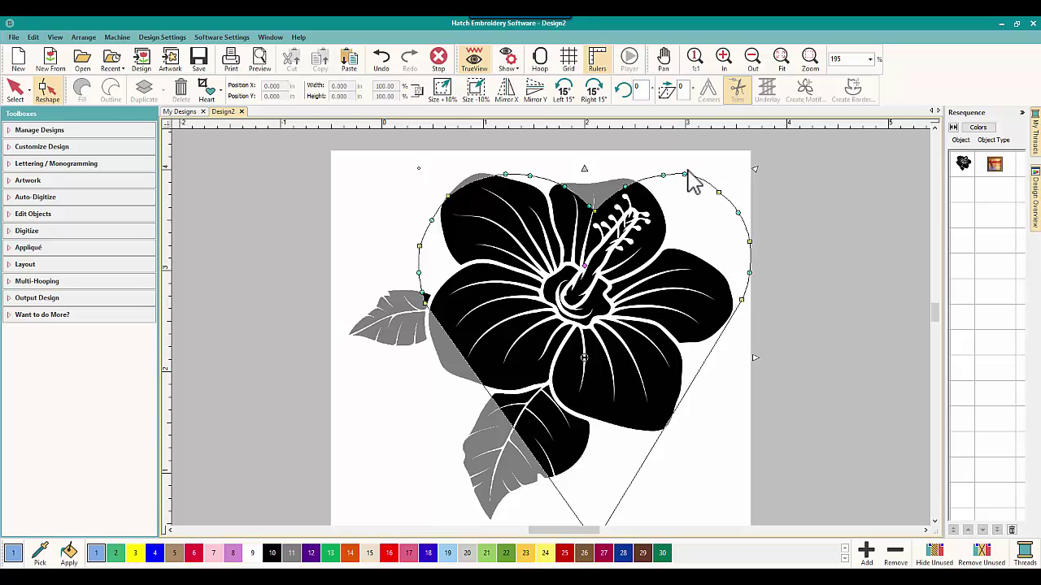
{"action": "left_click", "coordinate": [687, 176]}
{"action": "left_click", "coordinate": [581, 358]}
{"action": "left_click", "coordinate": [23, 91]}
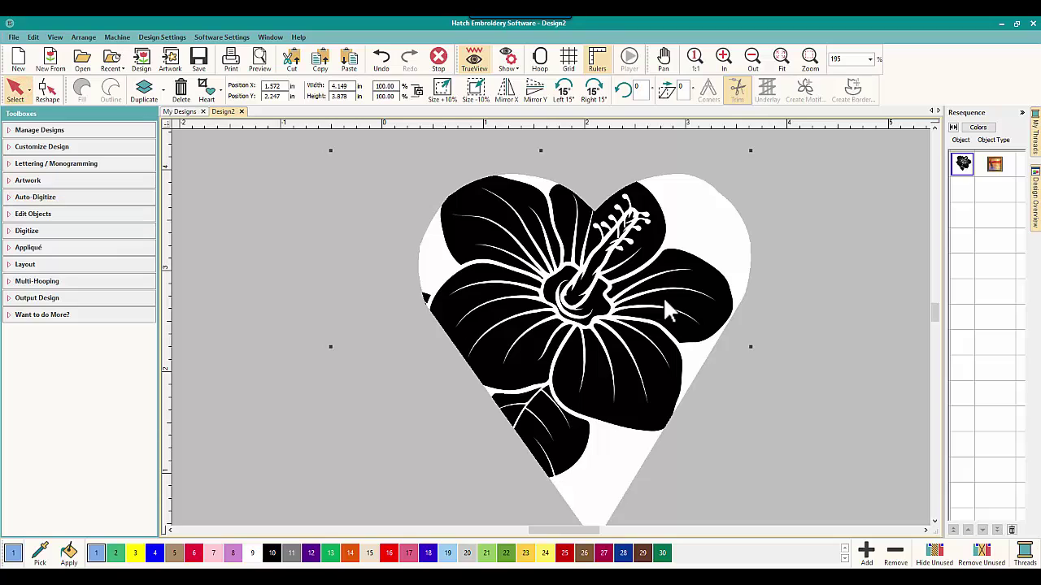
Step: Shift the heart-shaped artwork slightly to the left, and undo the move and the heart crop
{"action": "left_click_drag", "start_coordinate": [648, 298], "coordinate": [619, 293]}
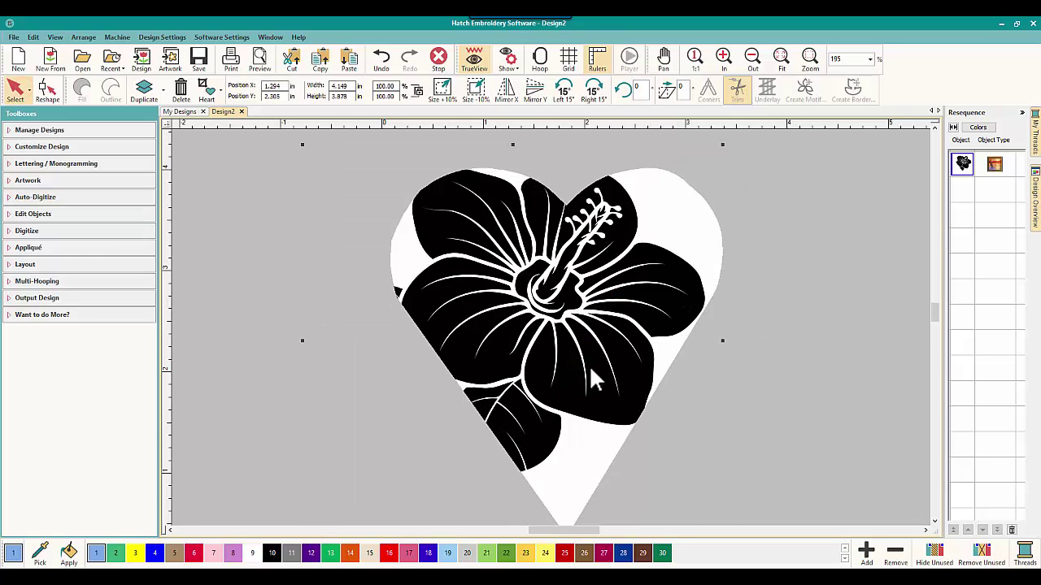
{"action": "key", "text": "ctrl+z"}
{"action": "key", "text": "ctrl+z"}
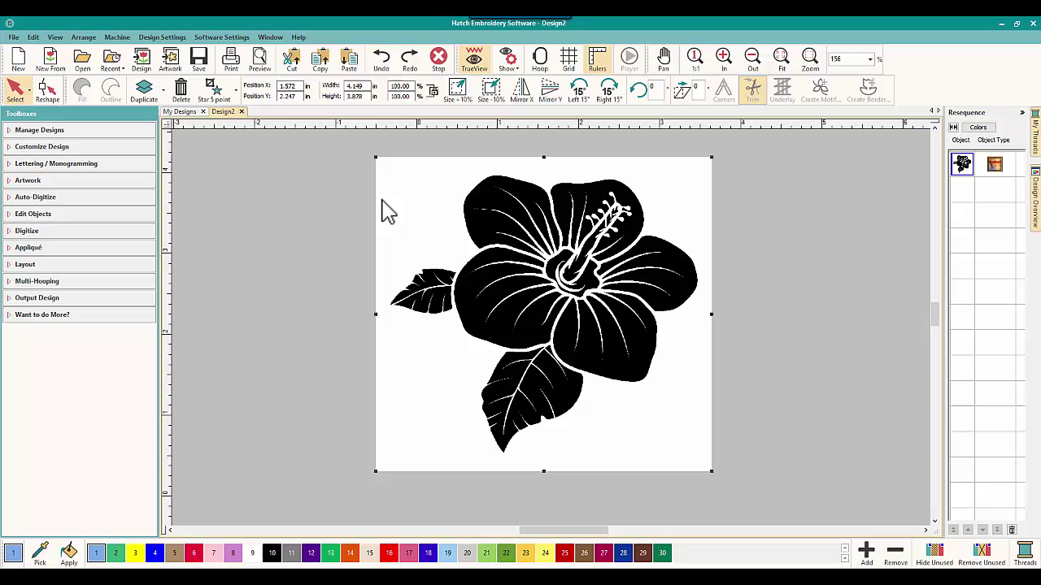
Step: Crop the hibiscus artwork to a 5-point star and reposition the star outline over the flower's centre and stamen
{"action": "left_click", "coordinate": [209, 90]}
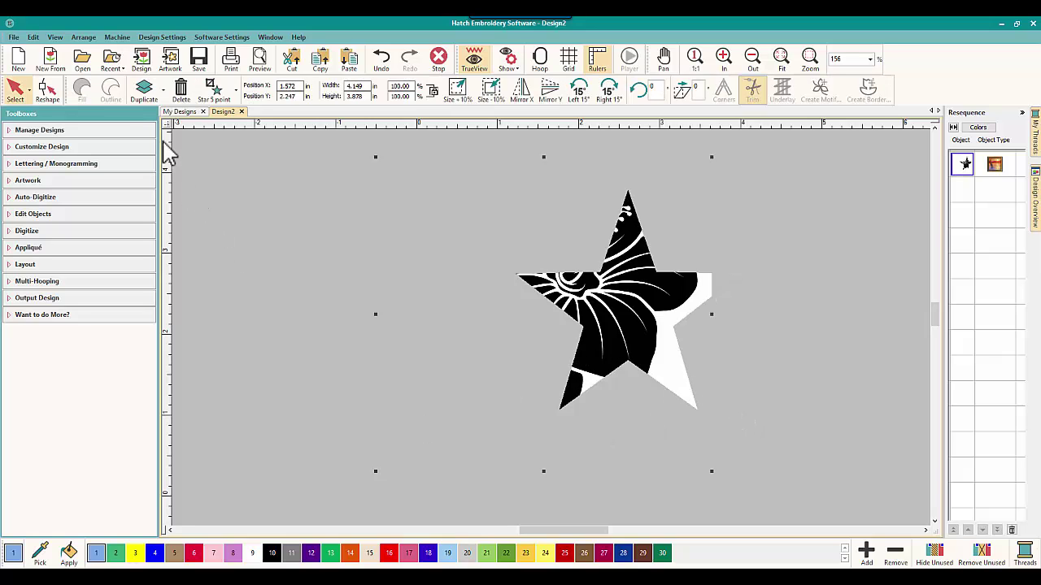
{"action": "left_click", "coordinate": [47, 89]}
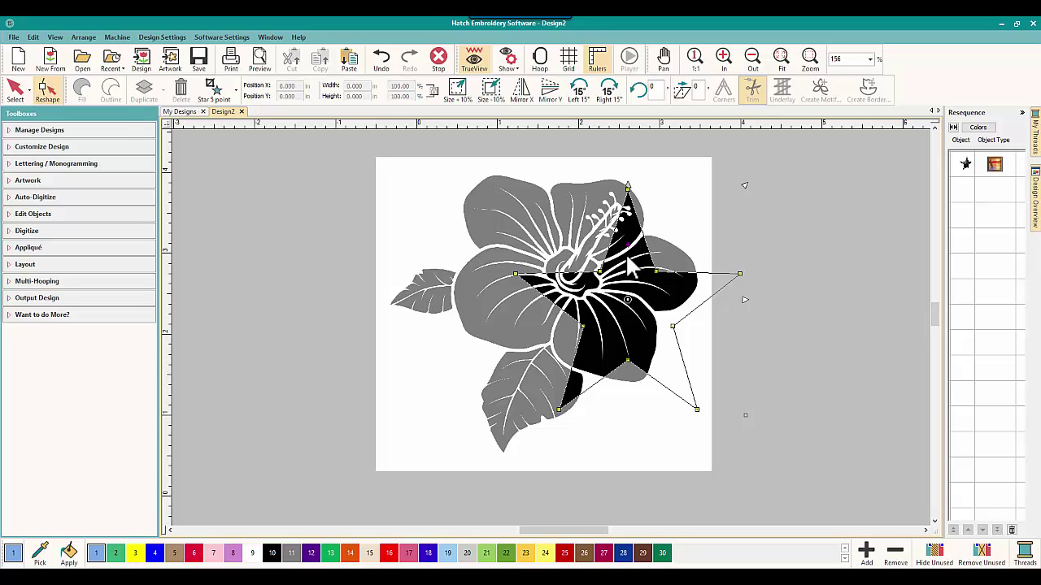
{"action": "scroll", "coordinate": [629, 252], "scroll_direction": "up", "scroll_amount": 1}
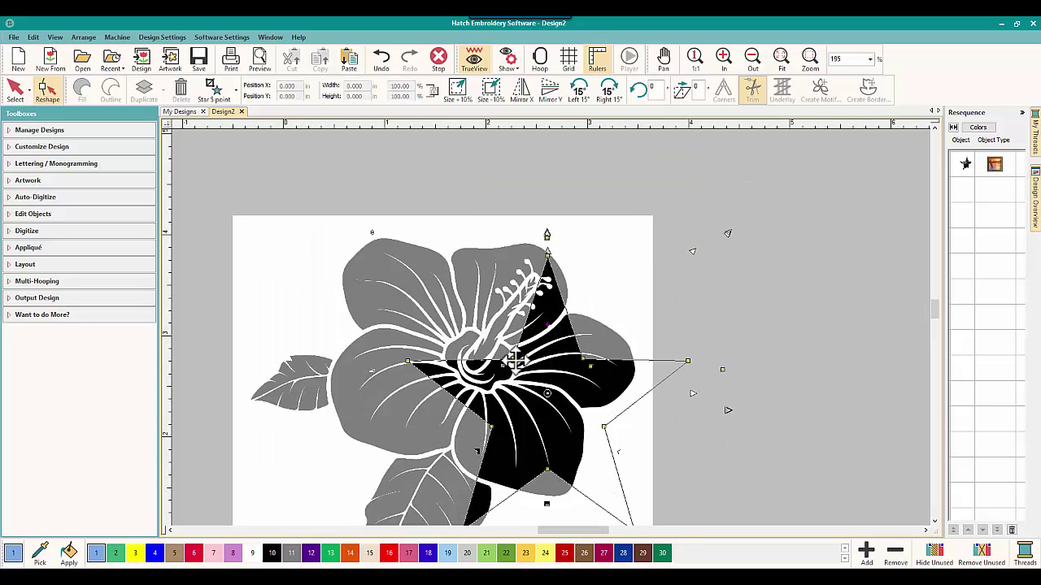
{"action": "scroll", "coordinate": [515, 361], "scroll_direction": "up", "scroll_amount": 2}
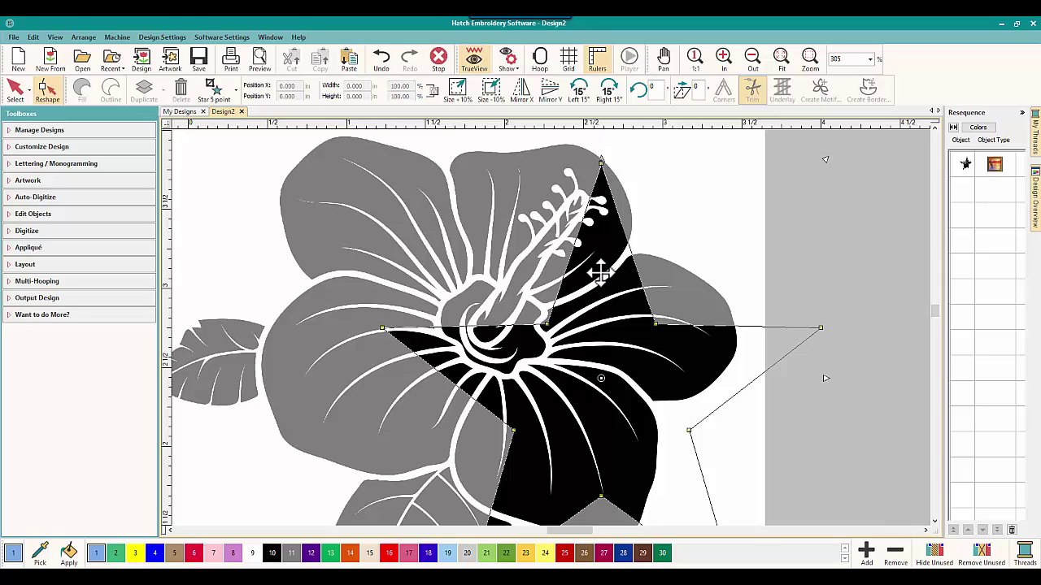
{"action": "left_click_drag", "start_coordinate": [599, 273], "coordinate": [515, 261]}
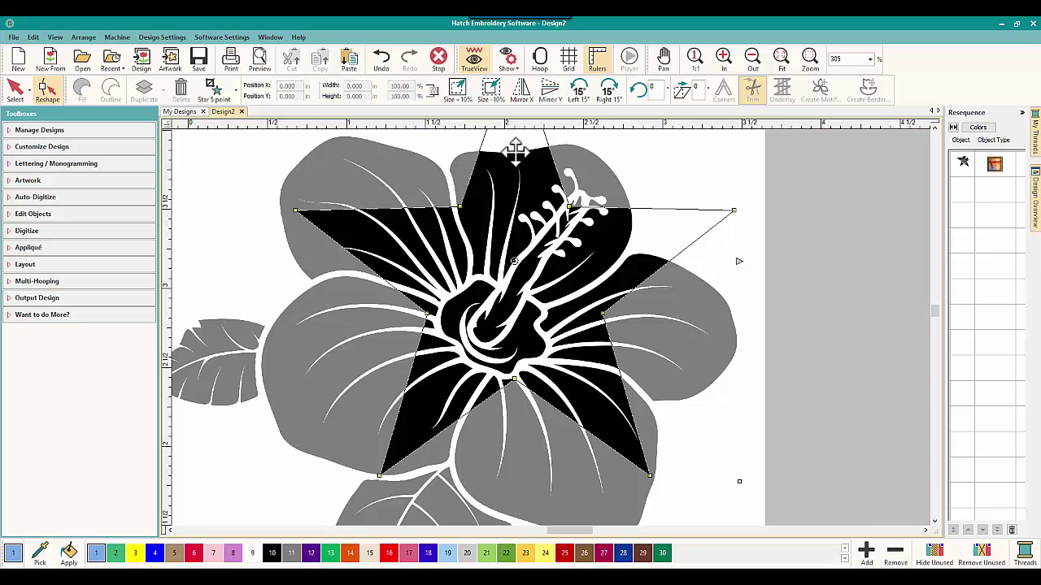
Step: Try moving the star crop outline further up the flower, and undo that move
{"action": "left_click_drag", "start_coordinate": [514, 150], "coordinate": [516, 169]}
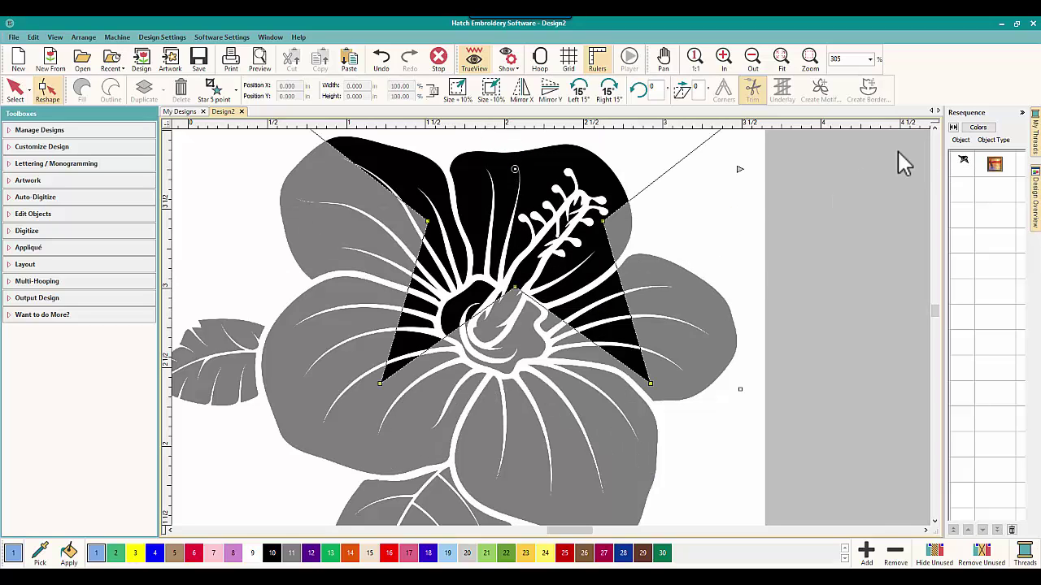
{"action": "left_click", "coordinate": [33, 38]}
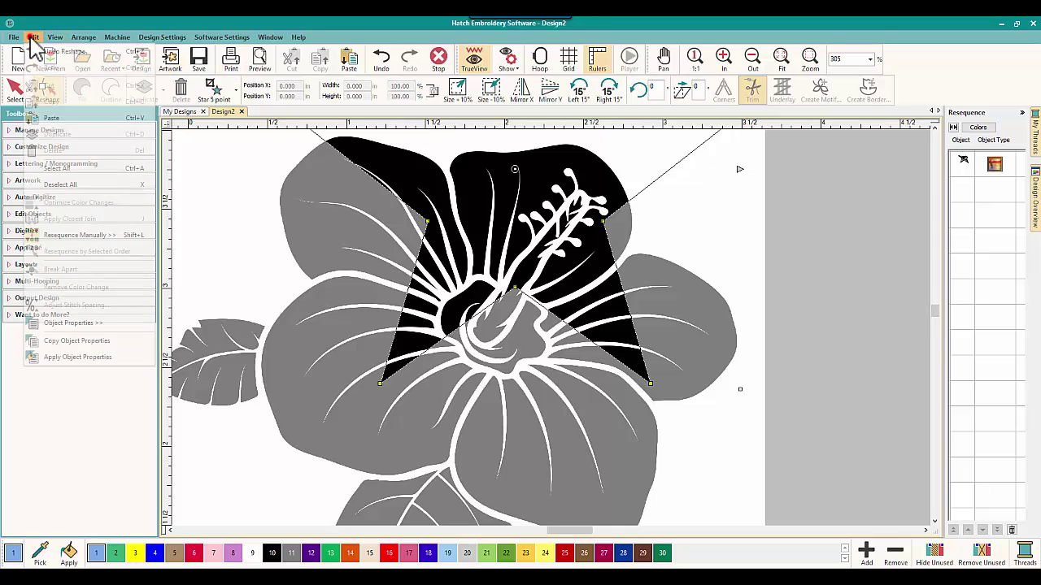
{"action": "left_click", "coordinate": [40, 50]}
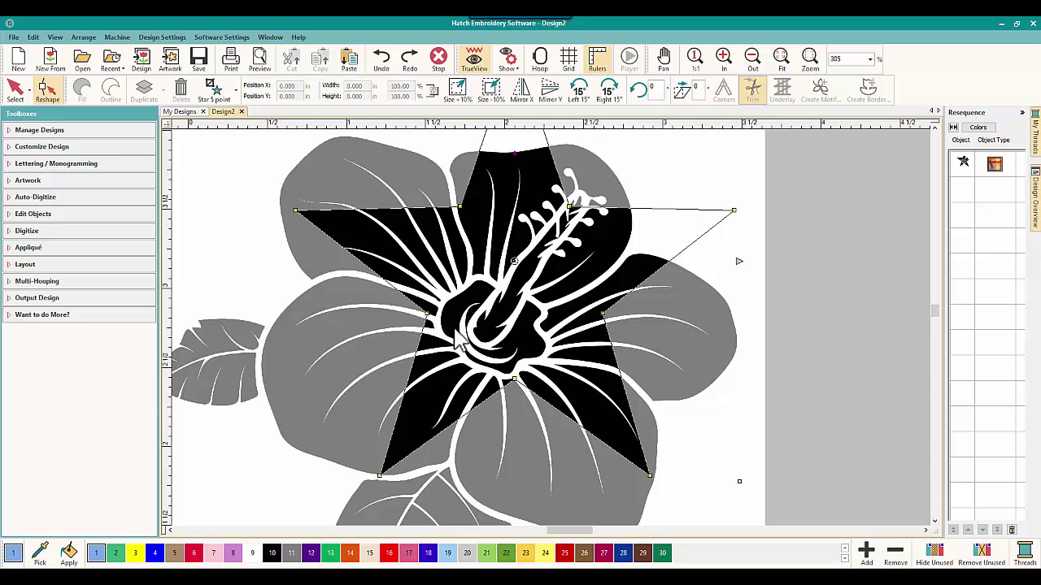
Step: Finish reshaping to apply the repositioned star crop to the artwork
{"action": "left_click", "coordinate": [15, 87]}
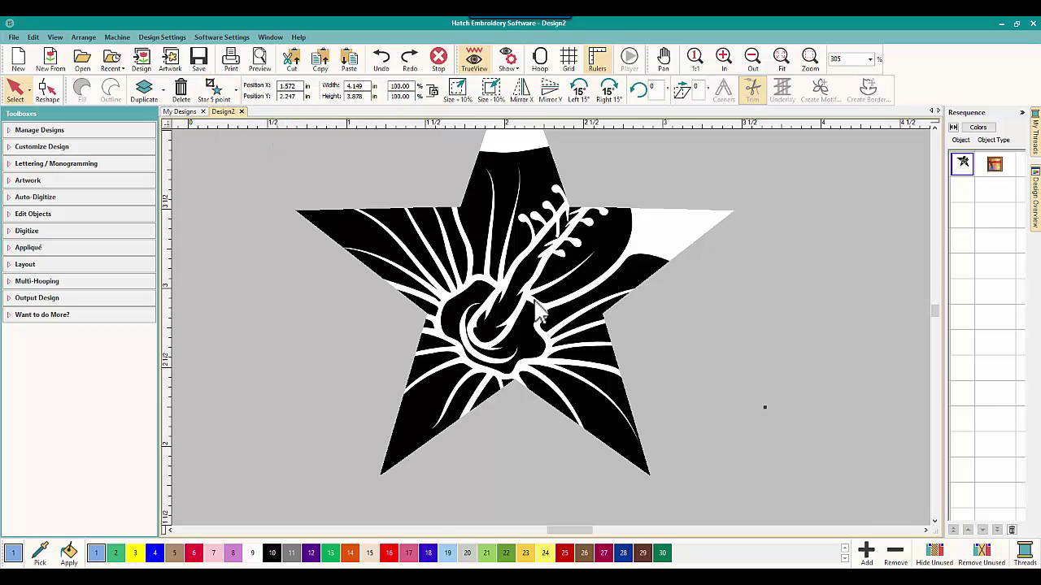
{"action": "scroll", "coordinate": [541, 317], "scroll_direction": "down", "scroll_amount": 3}
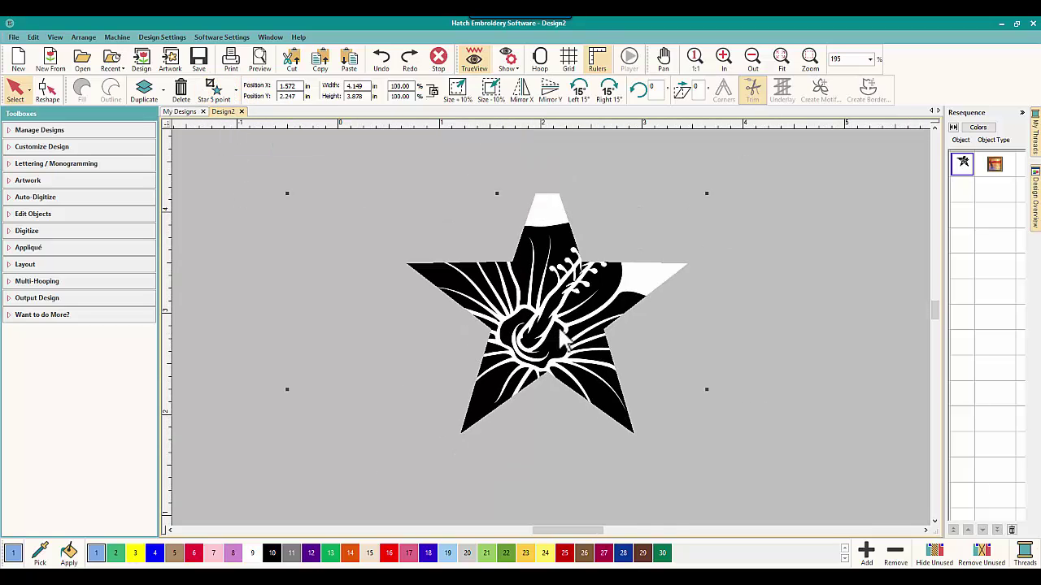